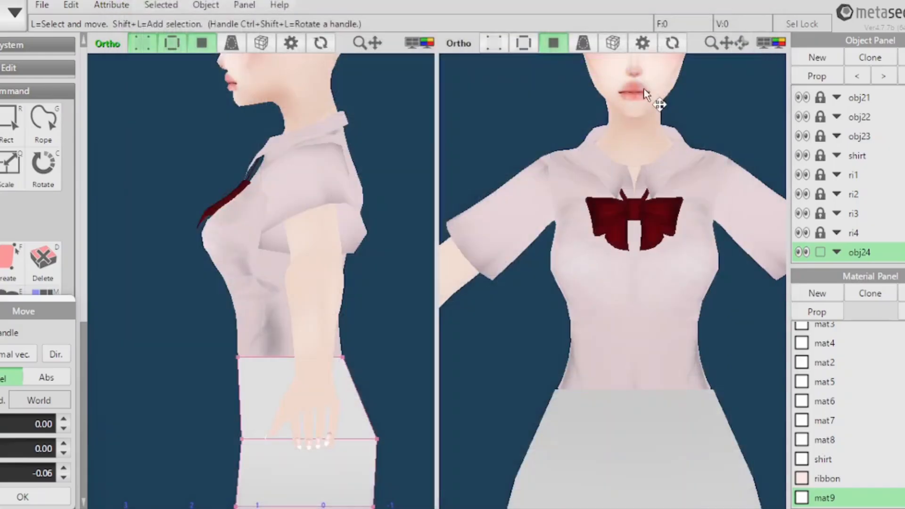
Hide the skirt object obj24 so that only the shirt and ribbon remain on the body
left_click_drag(729, 43, 729, 295)
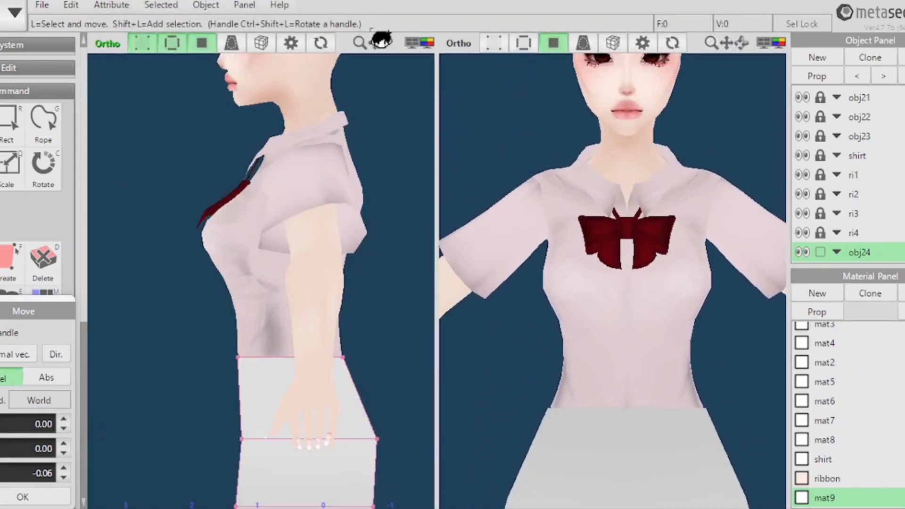
left_click_drag(376, 44, 376, 64)
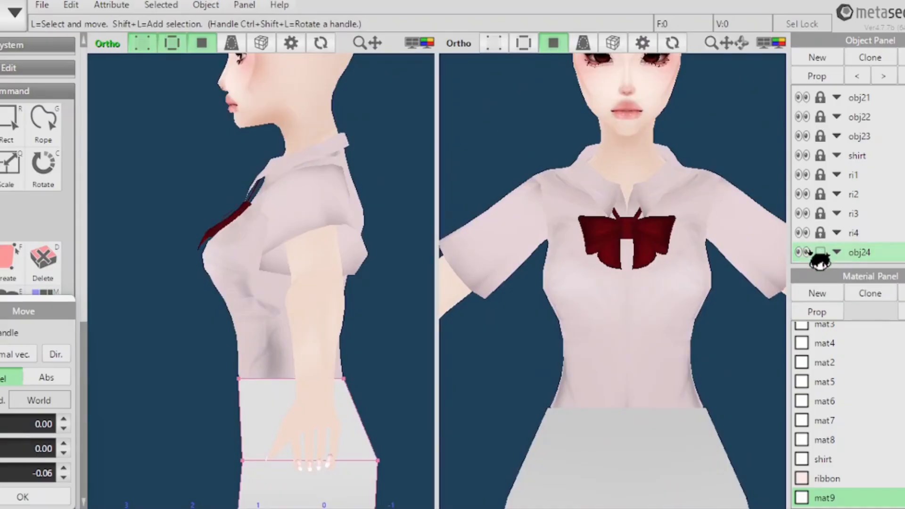
left_click(807, 252)
left_click_drag(375, 44, 420, 95)
mouse_move(744, 101)
right_mouse_down()
mouse_move(708, 98)
mouse_move(709, 106)
mouse_move(762, 109)
mouse_move(752, 110)
right_mouse_up()
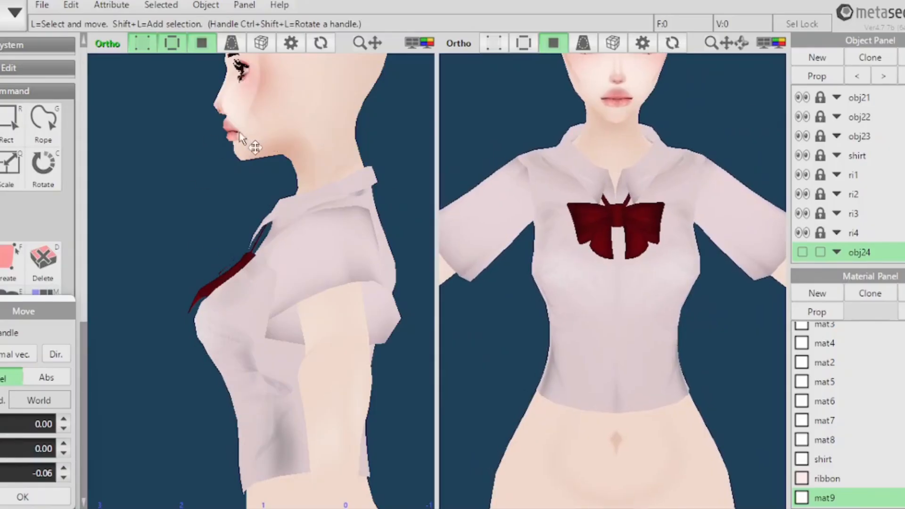
Examine the finished shirt and ribbon bow from the side, front and an angle, including the collar close up
mouse_move(208, 231)
right_mouse_down()
mouse_move(270, 234)
mouse_move(202, 229)
mouse_move(204, 236)
right_mouse_up()
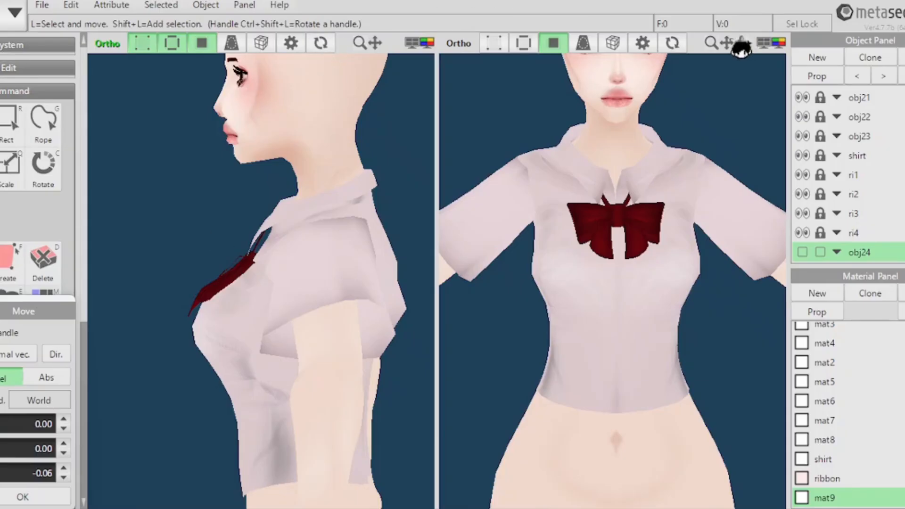
left_click_drag(730, 53, 734, 67)
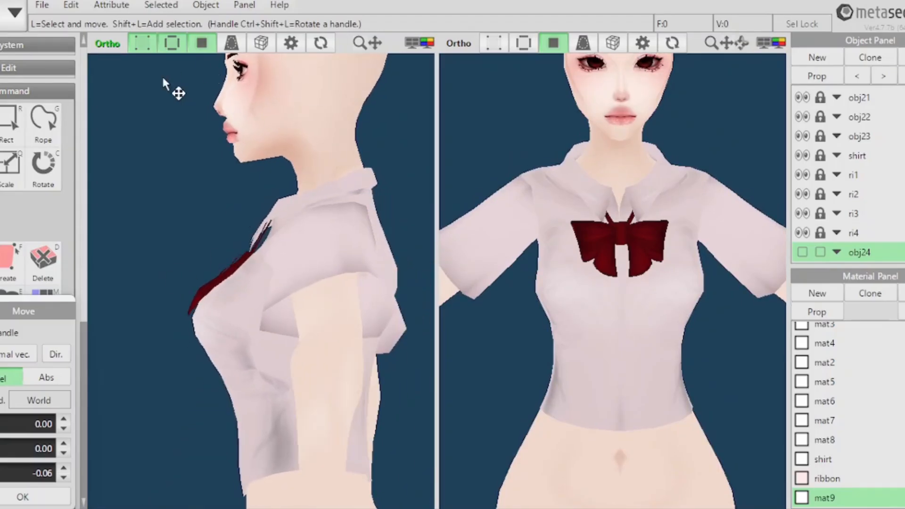
left_click(123, 44)
left_click(128, 44)
right_click_drag(207, 117, 262, 157)
scroll(705, 90, "up", 2)
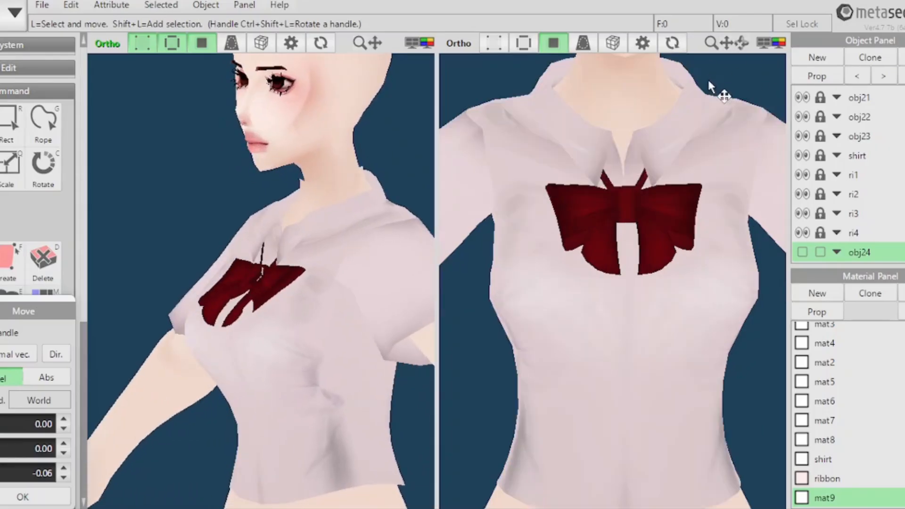
left_click_drag(739, 43, 711, 52)
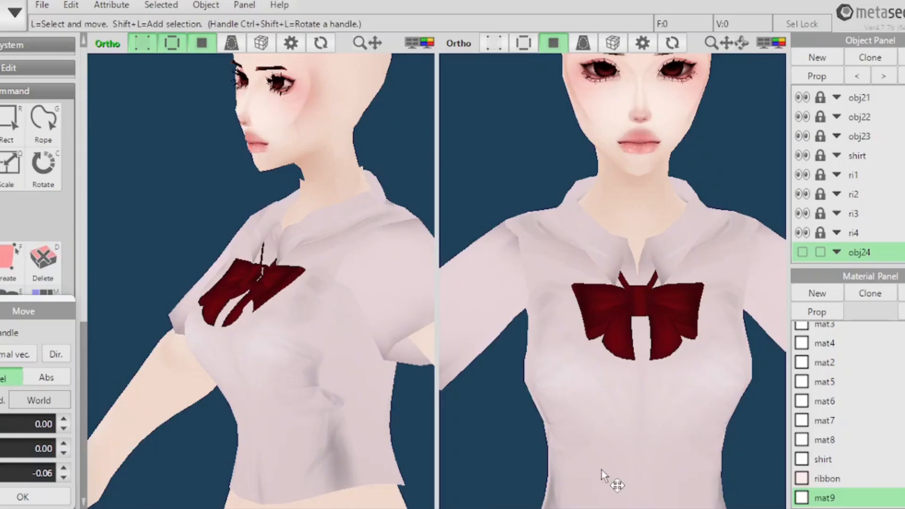
middle_click_drag(512, 104, 630, 151)
left_click_drag(844, 89, 724, 44)
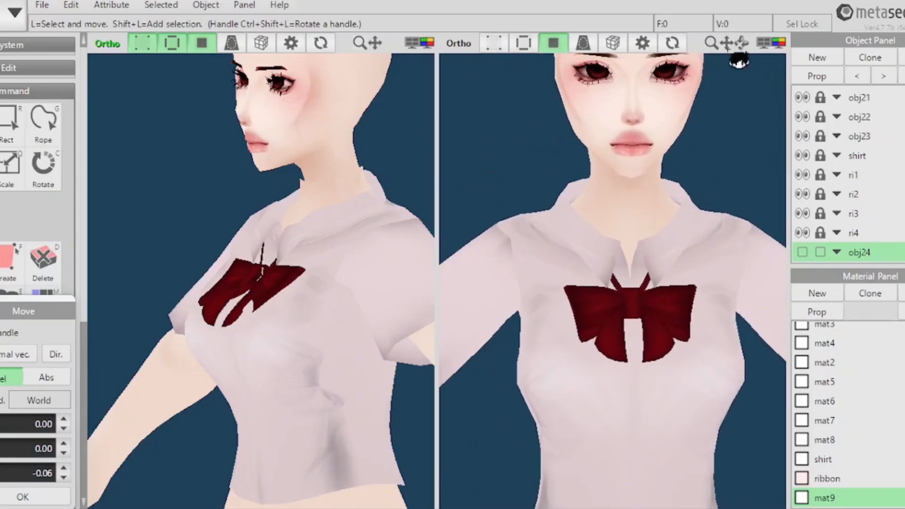
scroll(715, 203, "up", 4)
scroll(715, 203, "up", 2)
scroll(717, 208, "down", 3)
scroll(719, 202, "up", 2)
left_click_drag(738, 54, 722, 35)
scroll(739, 55, "down", 2)
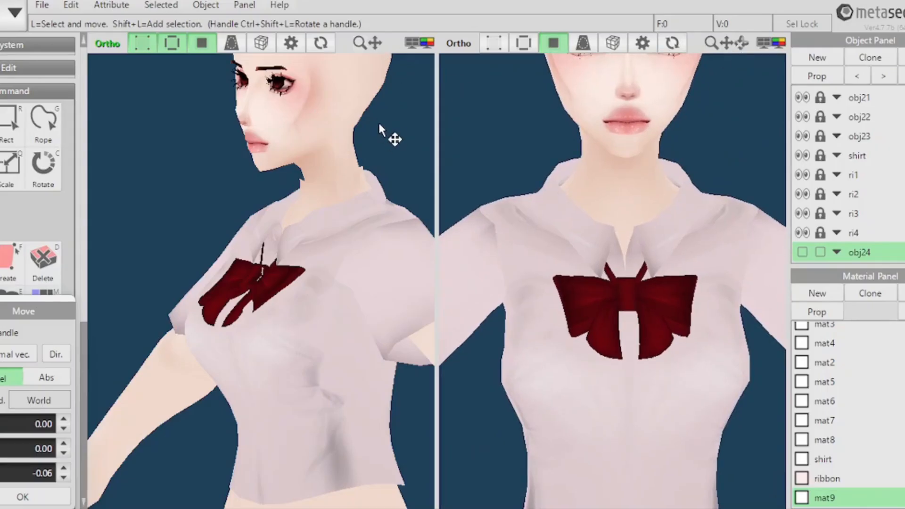
right_click_drag(378, 120, 353, 171)
scroll(283, 175, "up", 3)
scroll(293, 174, "down", 3)
scroll(294, 174, "up", 3)
left_click_drag(375, 43, 371, 0)
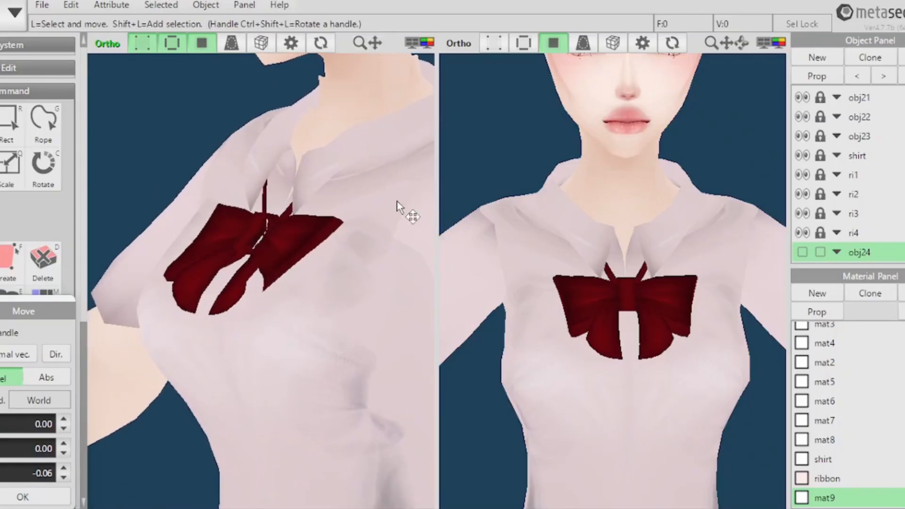
right_click_drag(675, 201, 656, 202)
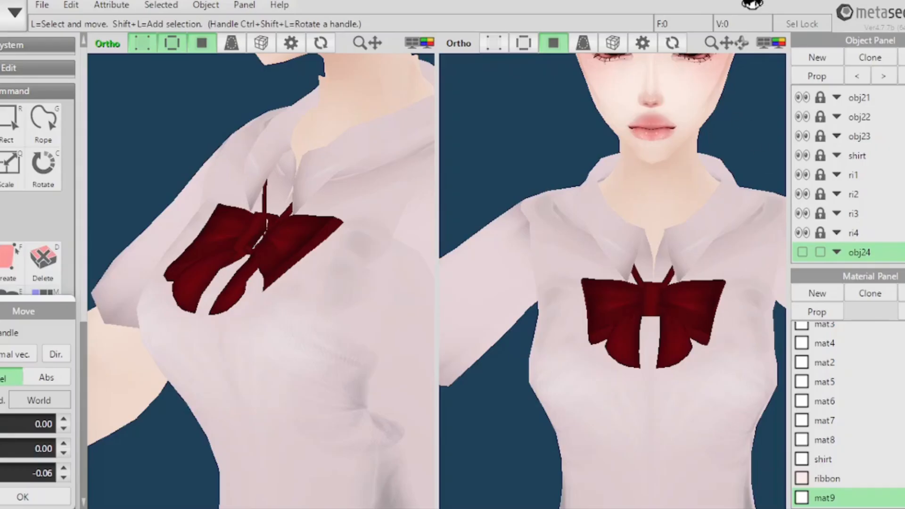
left_click_drag(744, 51, 707, 71)
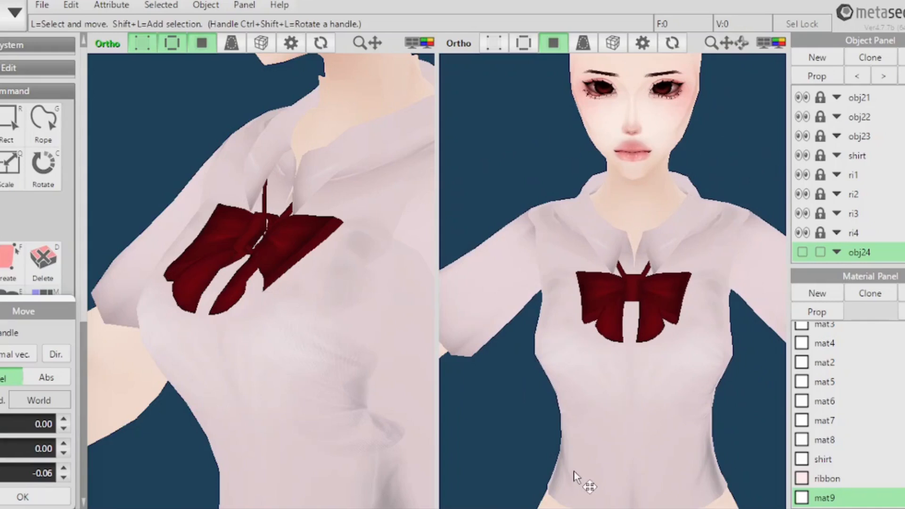
Activate the Rope selection tool and make the skirt object obj24 visible again
left_click(54, 128)
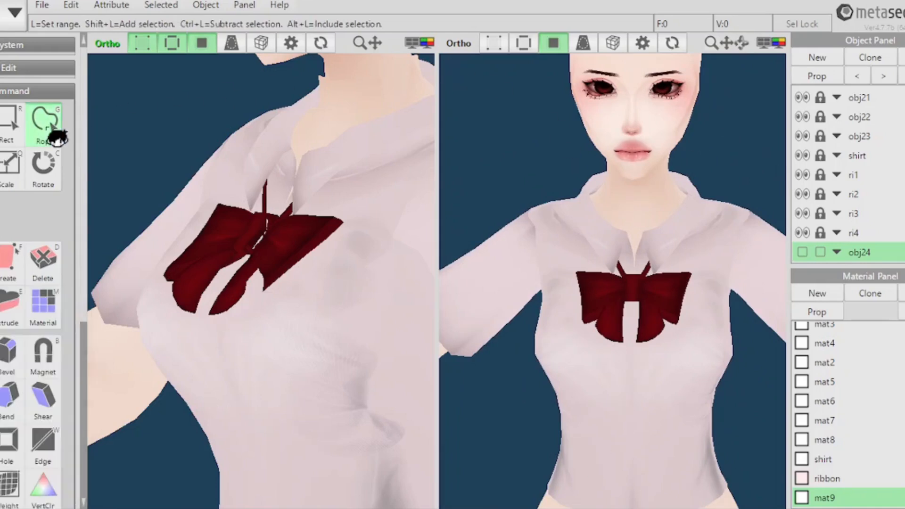
left_click(802, 252)
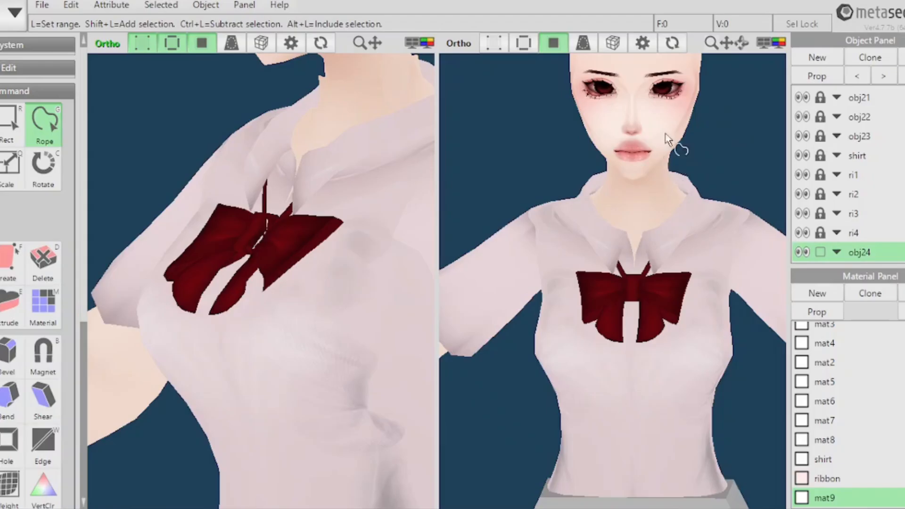
left_click_drag(728, 46, 746, 1)
scroll(419, 178, "down", 3)
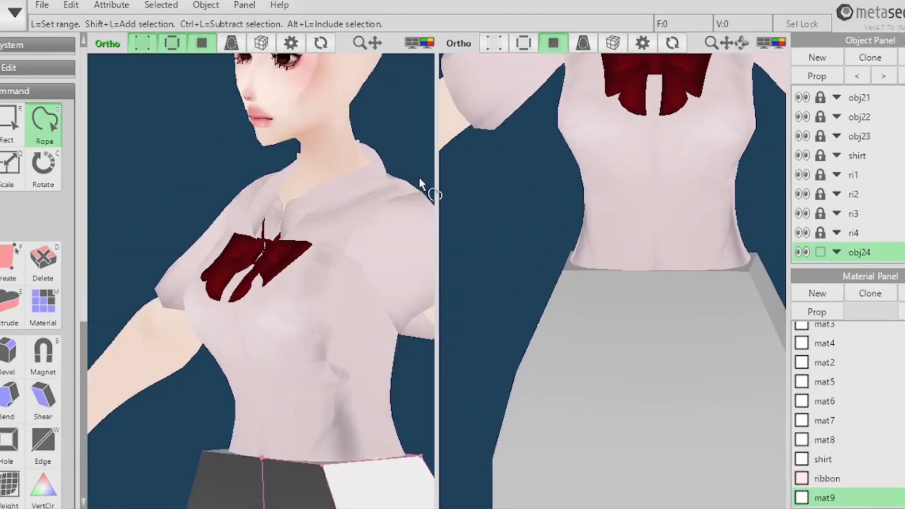
Examine the skirt's overall shape and its fit at the waist from the front and an angle
left_click_drag(377, 45, 336, 23)
scroll(643, 203, "down", 2)
scroll(677, 212, "up", 5)
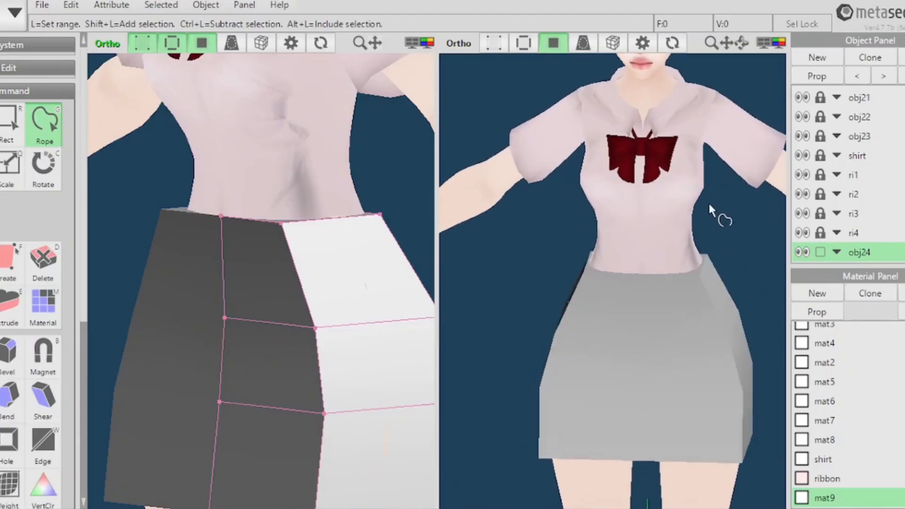
scroll(710, 210, "up", 2)
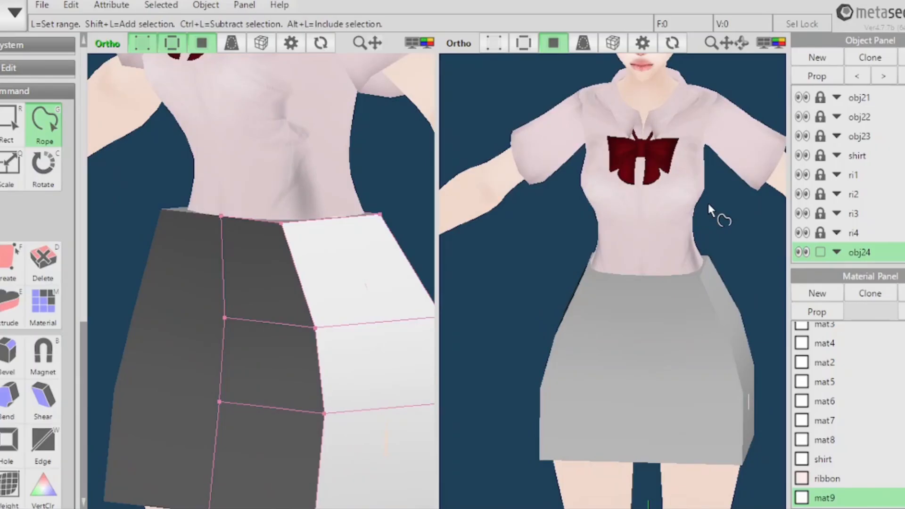
left_click_drag(727, 44, 737, 28)
mouse_move(714, 225)
right_mouse_down()
mouse_move(714, 208)
mouse_move(730, 209)
mouse_move(730, 227)
right_mouse_up()
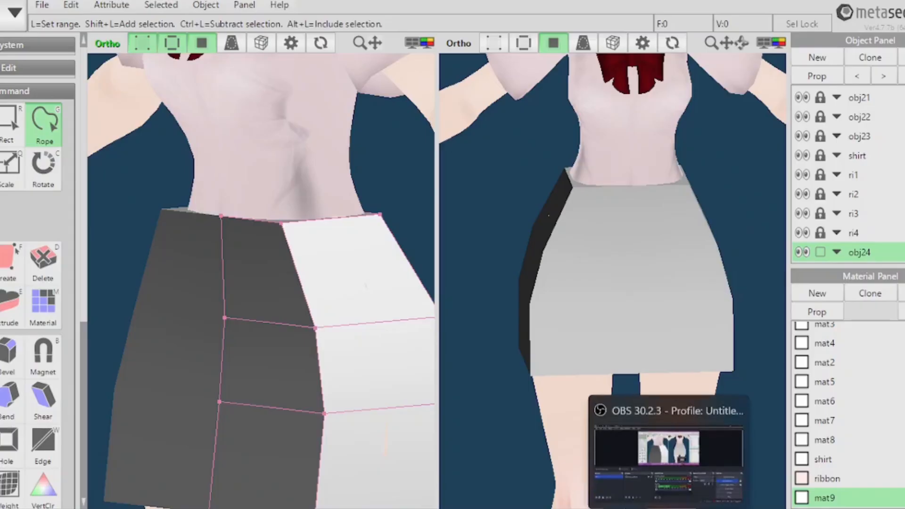
left_click(674, 508)
left_click(627, 508)
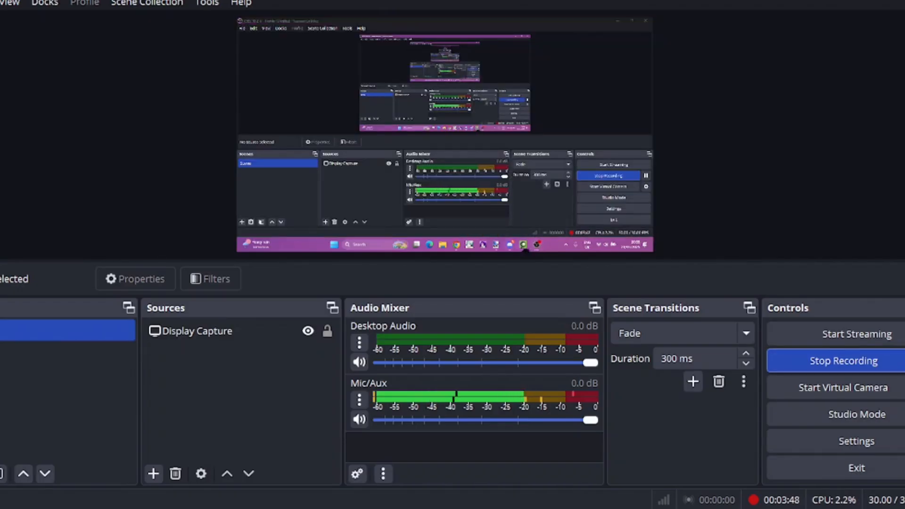
Examine the dressed character from an angled front view, with a close look at the ribbon bow and shirt
left_click_drag(727, 46, 751, 228)
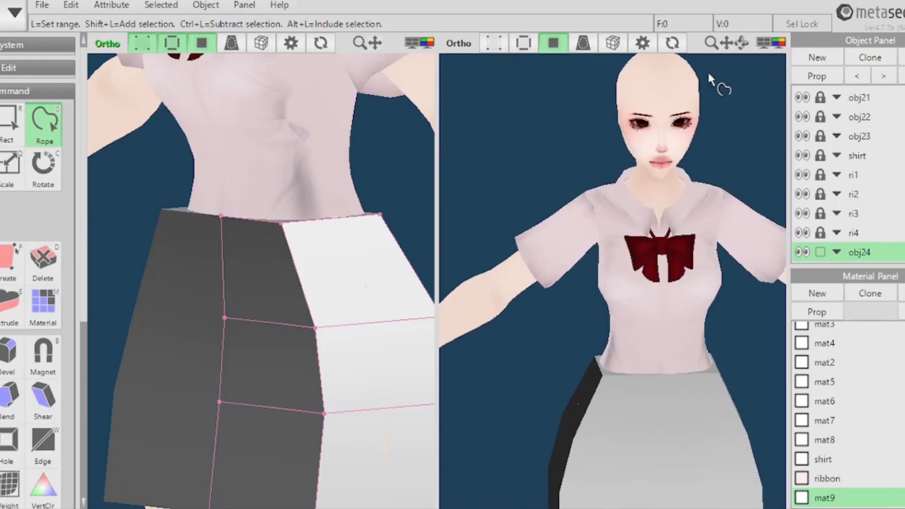
right_click_drag(680, 102, 708, 108)
scroll(706, 104, "up", 5)
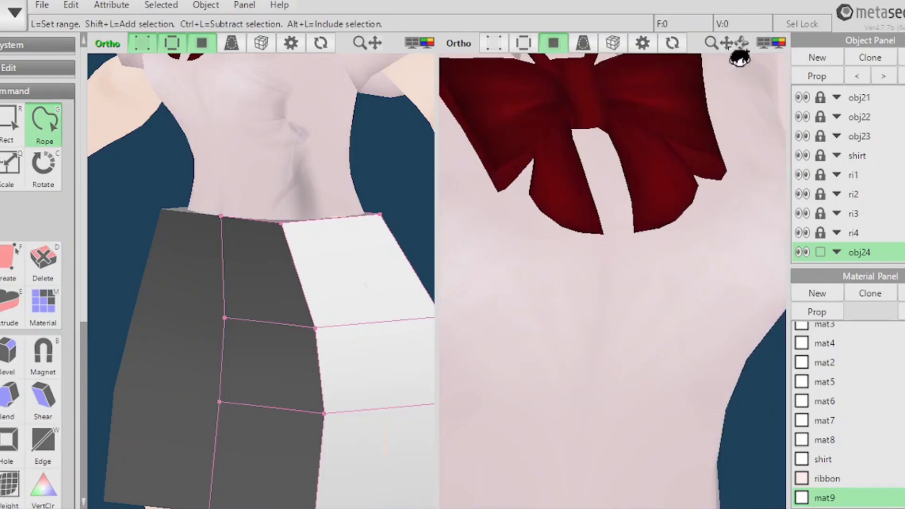
scroll(739, 55, "up", 2)
scroll(711, 67, "up", 3)
scroll(657, 123, "up", 3)
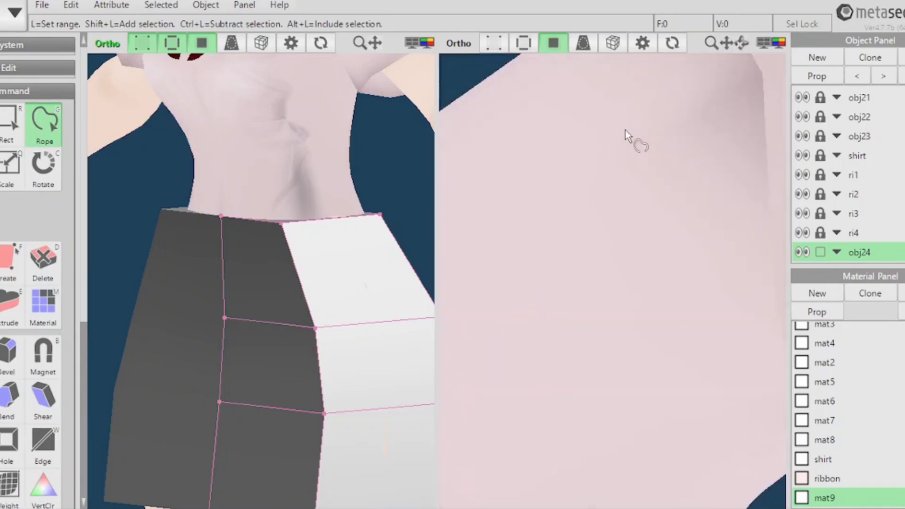
scroll(632, 141, "down", 3)
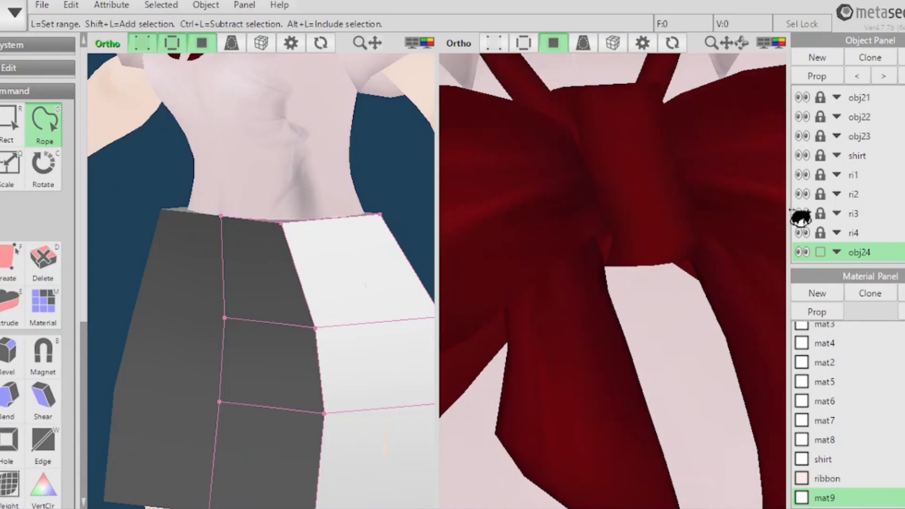
scroll(688, 157, "down", 3)
scroll(690, 149, "down", 3)
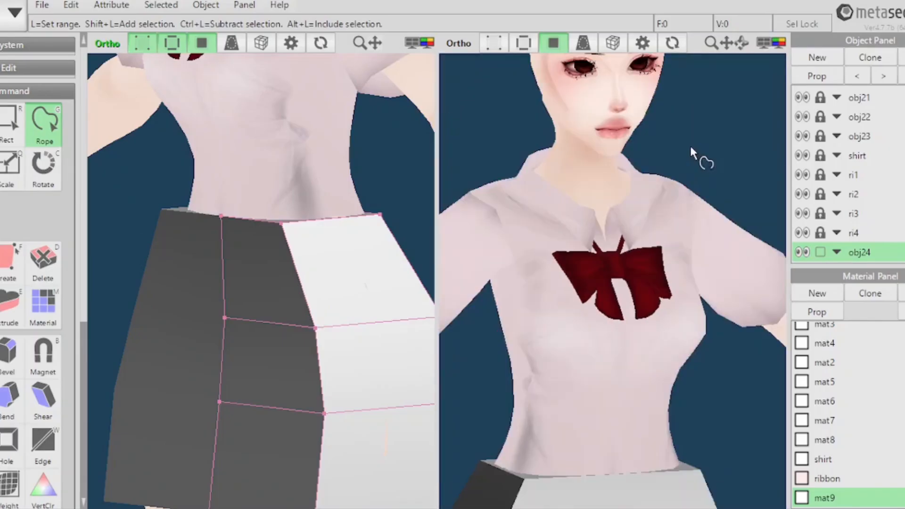
left_click_drag(726, 43, 727, 60)
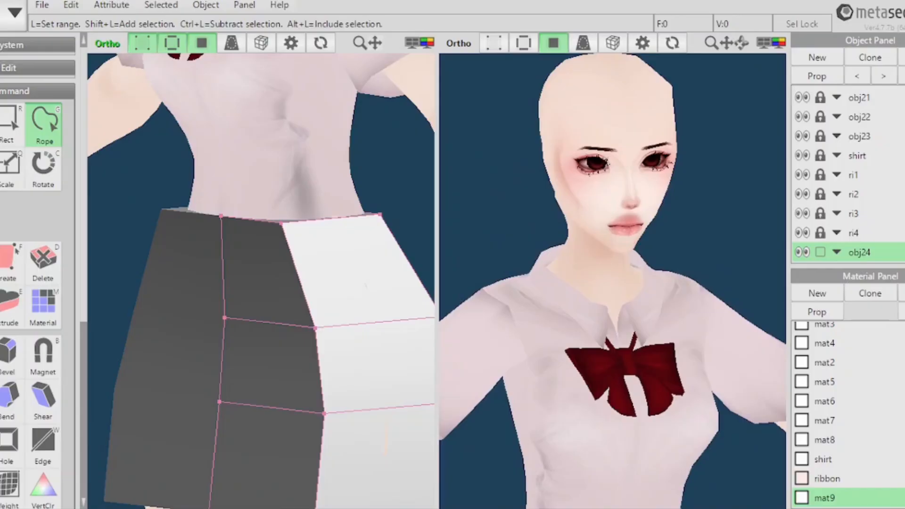
left_click(669, 508)
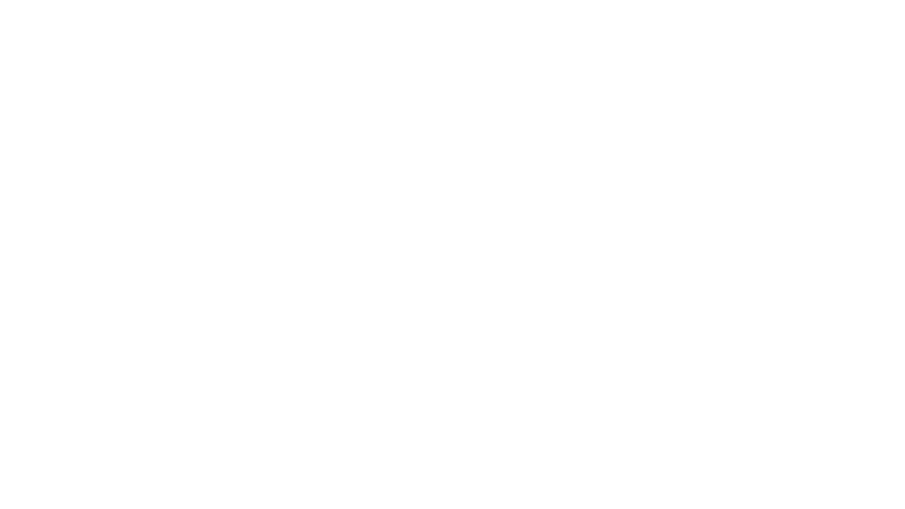